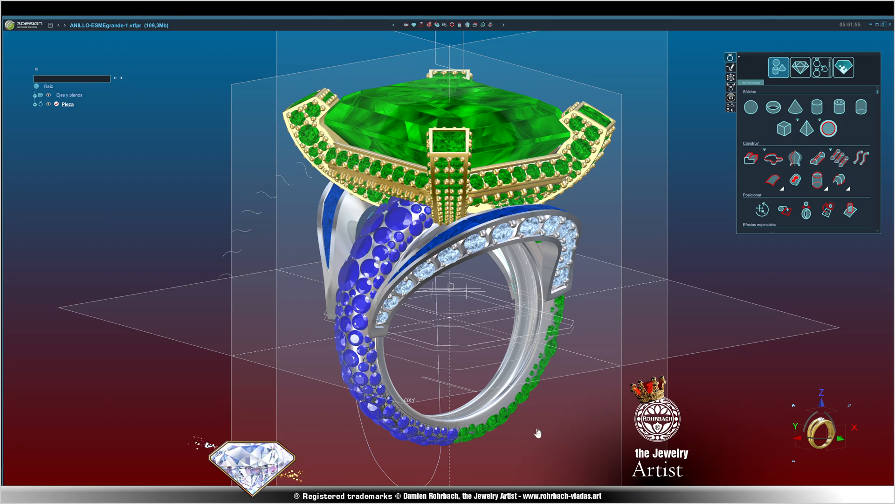
Examine the emerald ring model from all sides, including the gold head, the diamond-set arms and the pavé shank up close.
{"action": "middle_click_drag", "start_coordinate": [538, 433], "coordinate": [450, 346]}
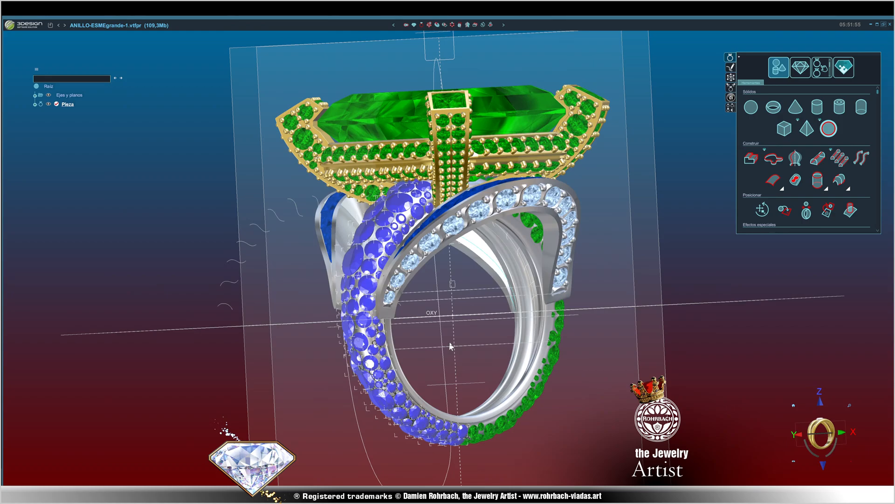
{"action": "middle_click_drag", "start_coordinate": [450, 345], "coordinate": [313, 242]}
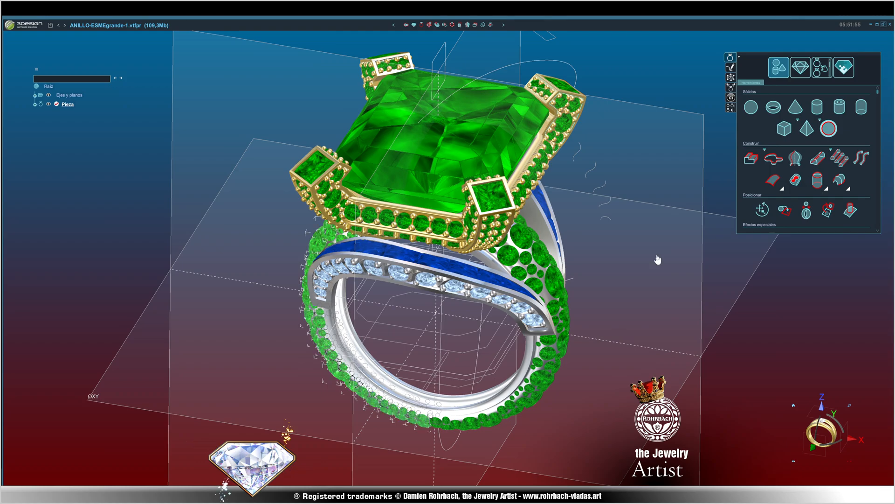
{"action": "middle_click_drag", "start_coordinate": [657, 260], "coordinate": [513, 227]}
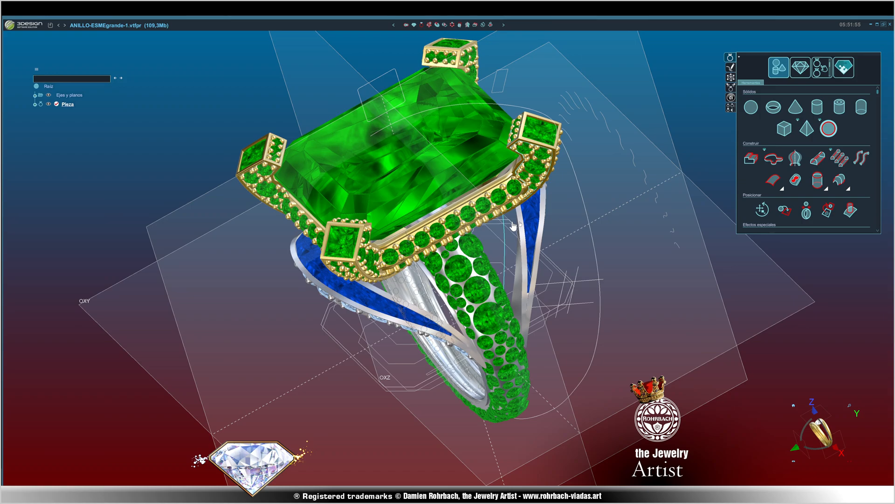
{"action": "middle_click_drag", "start_coordinate": [513, 226], "coordinate": [385, 274]}
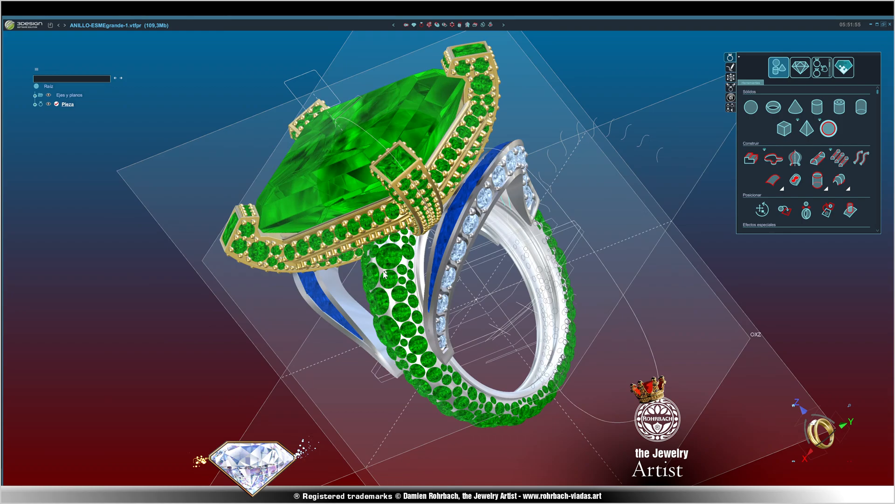
{"action": "middle_click_drag", "start_coordinate": [384, 274], "coordinate": [341, 201]}
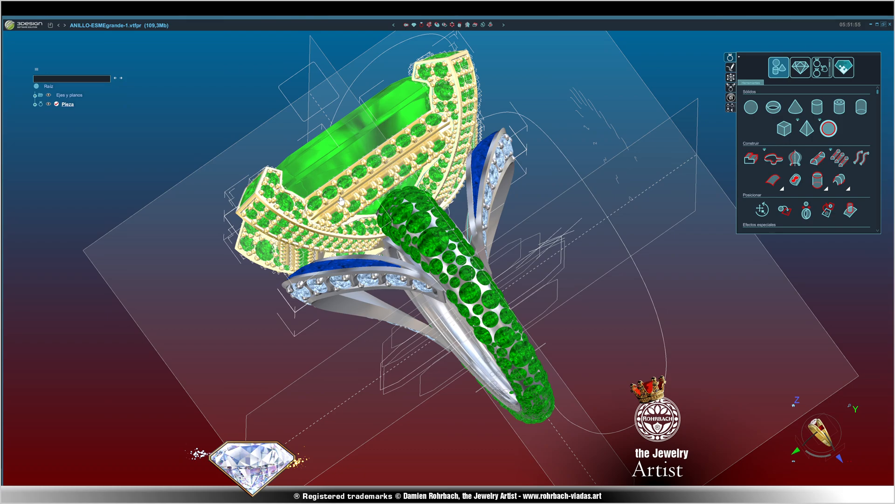
{"action": "middle_click_drag", "start_coordinate": [341, 201], "coordinate": [549, 197]}
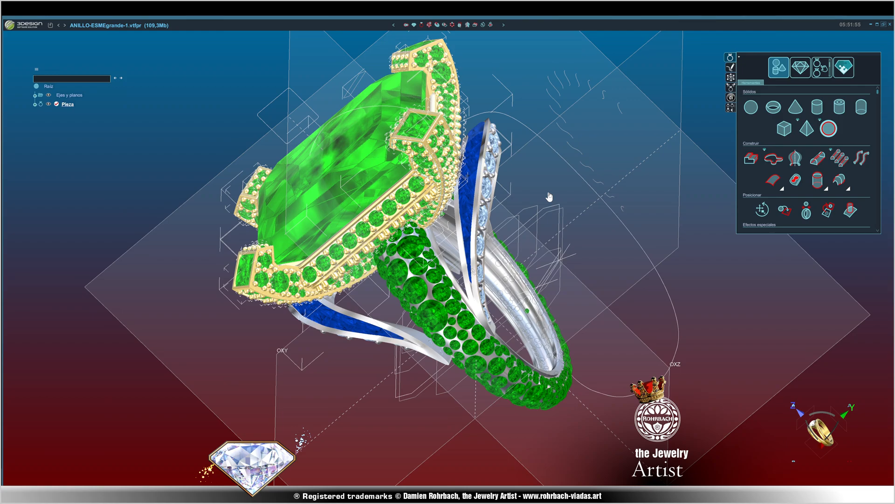
{"action": "middle_click_drag", "start_coordinate": [549, 197], "coordinate": [482, 142]}
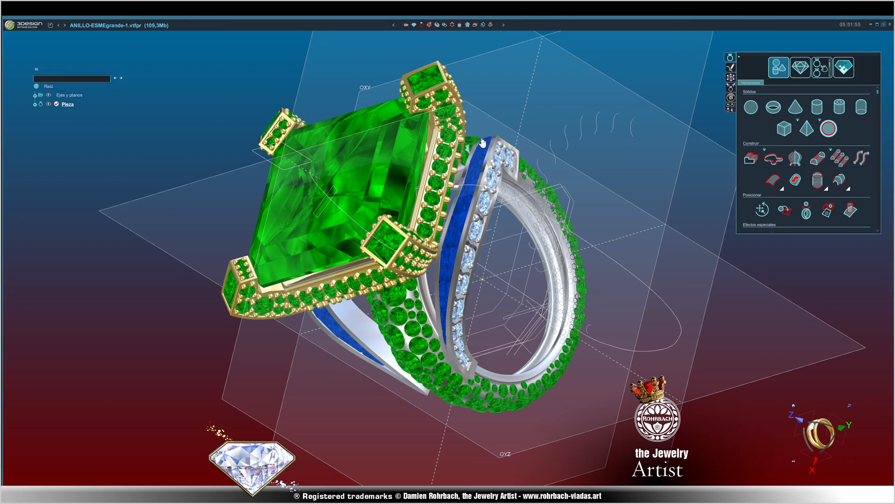
{"action": "middle_click_drag", "start_coordinate": [482, 142], "coordinate": [344, 238]}
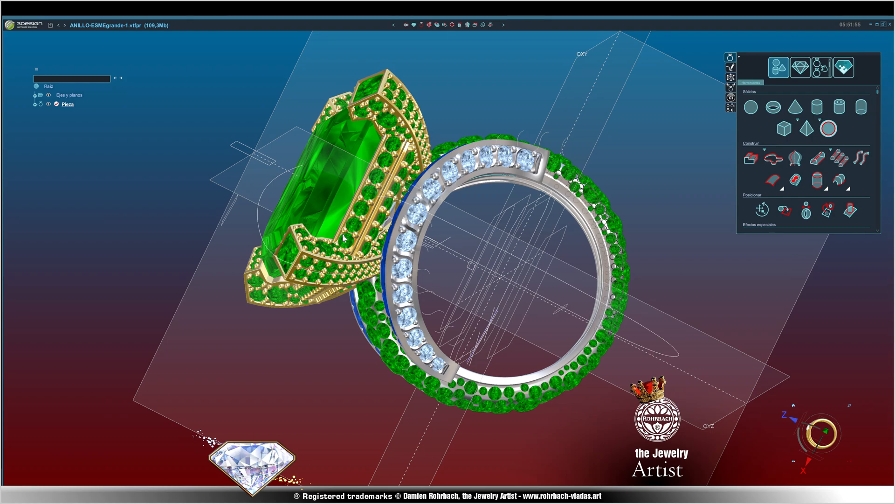
{"action": "middle_click_drag", "start_coordinate": [343, 238], "coordinate": [478, 332]}
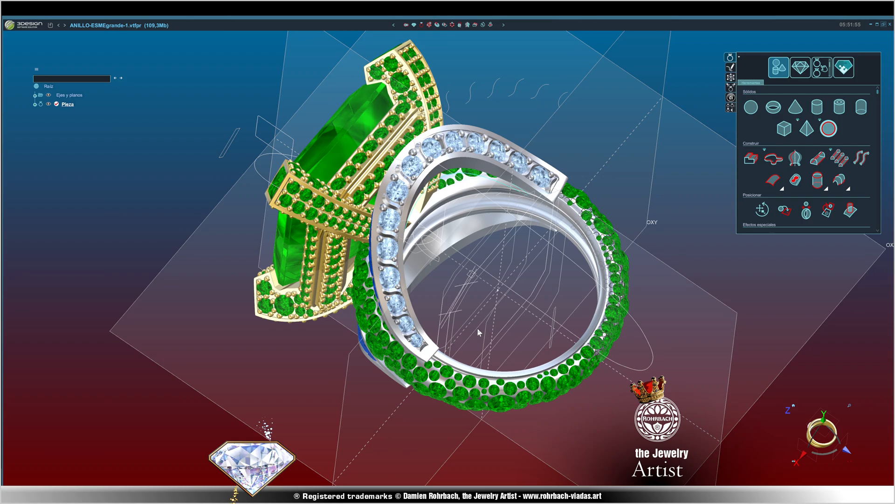
{"action": "scroll", "coordinate": [477, 327], "scroll_direction": "up", "scroll_amount": 5}
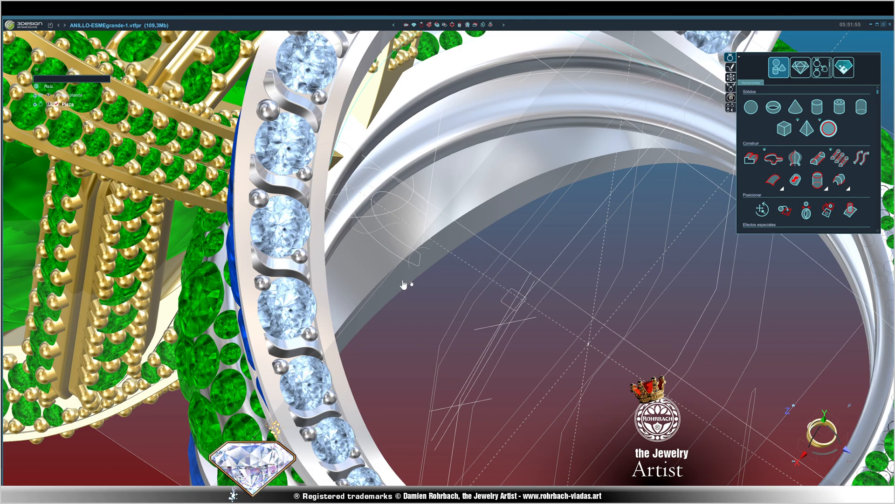
{"action": "scroll", "coordinate": [404, 285], "scroll_direction": "down", "scroll_amount": 3}
{"action": "middle_click_drag", "start_coordinate": [404, 285], "coordinate": [460, 213]}
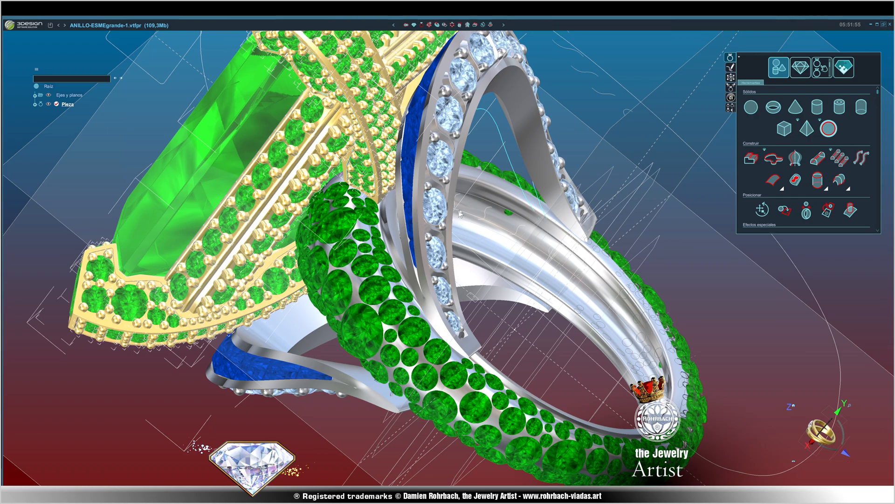
{"action": "middle_click_drag", "start_coordinate": [458, 210], "coordinate": [512, 222]}
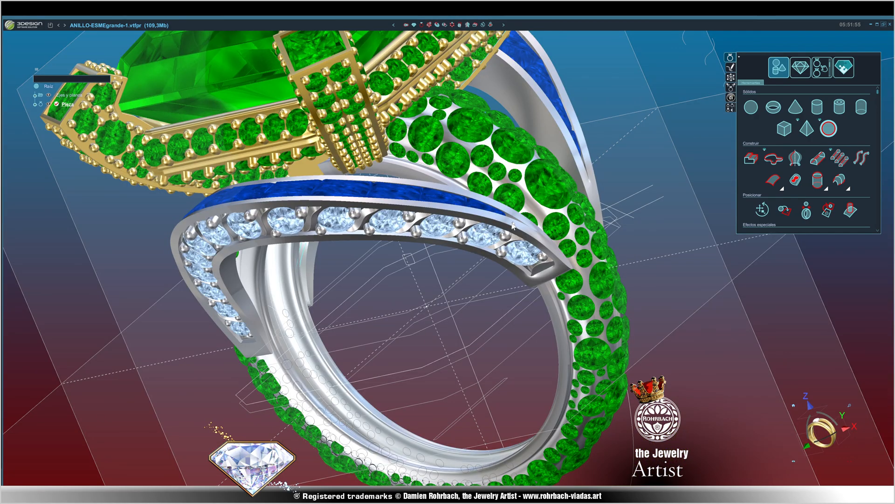
{"action": "middle_click_drag", "start_coordinate": [512, 226], "coordinate": [511, 256]}
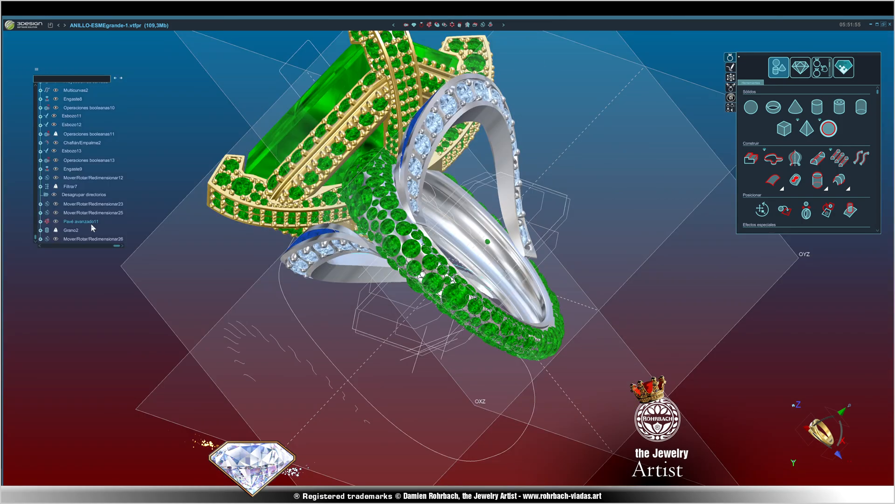
Open the Pavé avanzado11 feature for editing and inspect the stones and metal beads along the ring shank up close.
{"action": "double_click", "coordinate": [91, 223]}
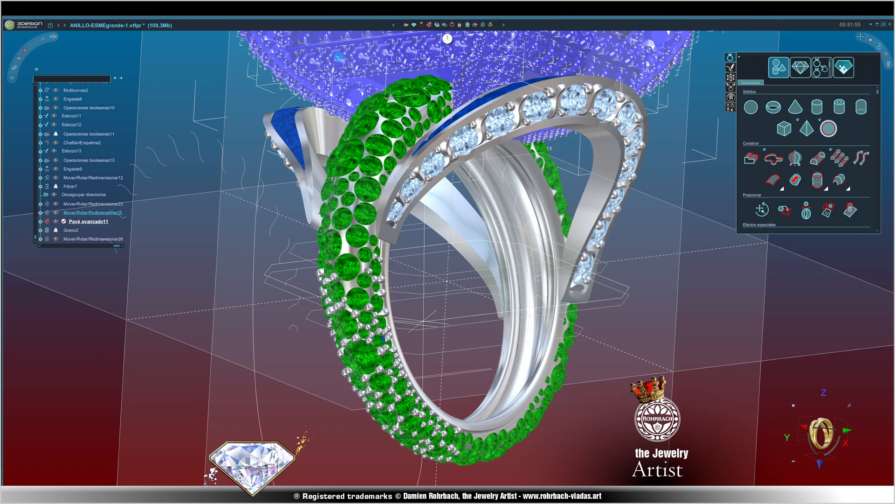
{"action": "middle_click_drag", "start_coordinate": [338, 56], "coordinate": [539, 329]}
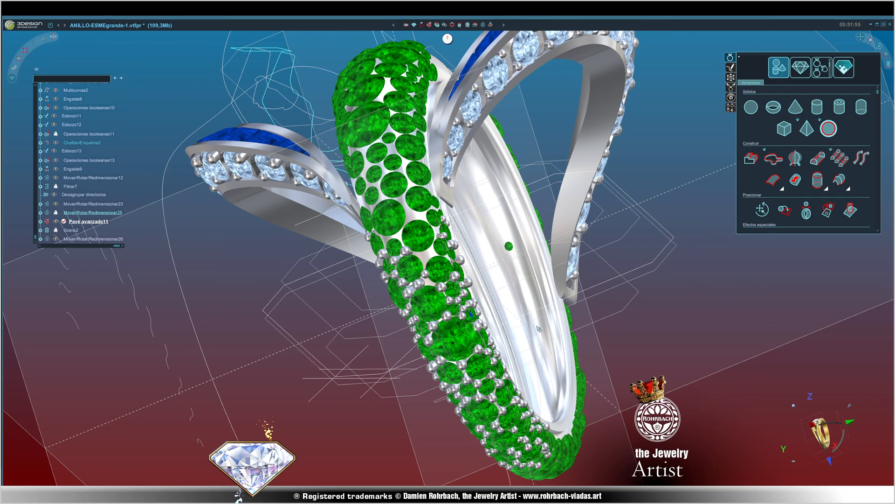
{"action": "middle_click_drag", "start_coordinate": [538, 329], "coordinate": [568, 385]}
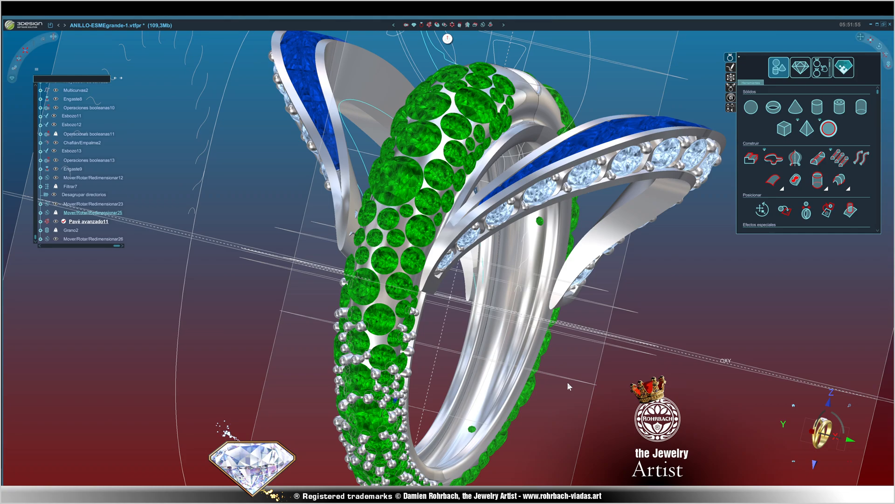
{"action": "scroll", "coordinate": [567, 381], "scroll_direction": "up", "scroll_amount": 5}
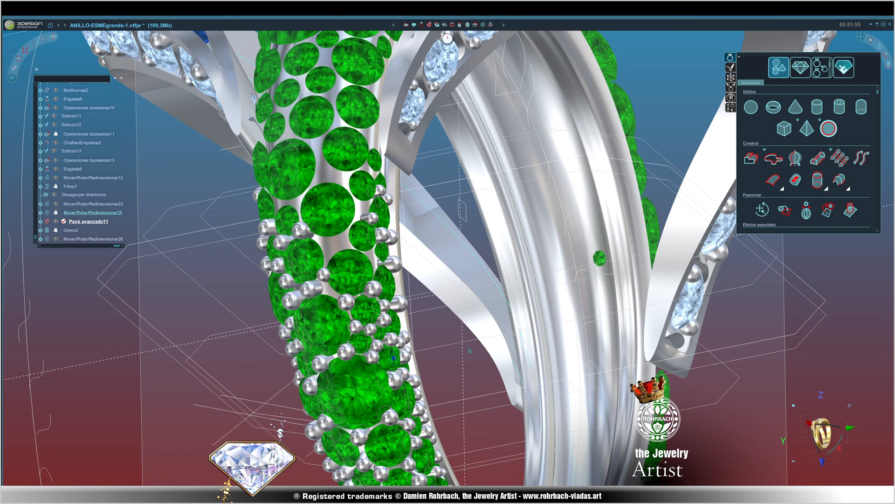
{"action": "scroll", "coordinate": [470, 350], "scroll_direction": "down", "scroll_amount": 5}
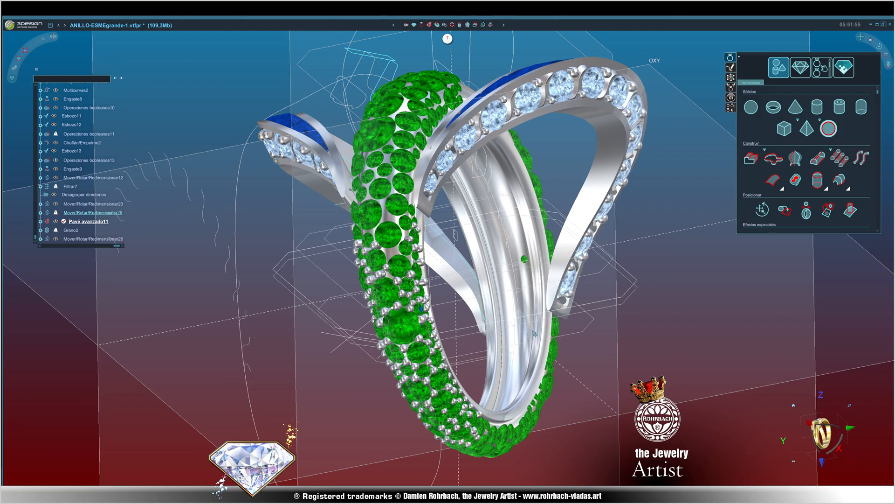
{"action": "scroll", "coordinate": [455, 362], "scroll_direction": "up", "scroll_amount": 5}
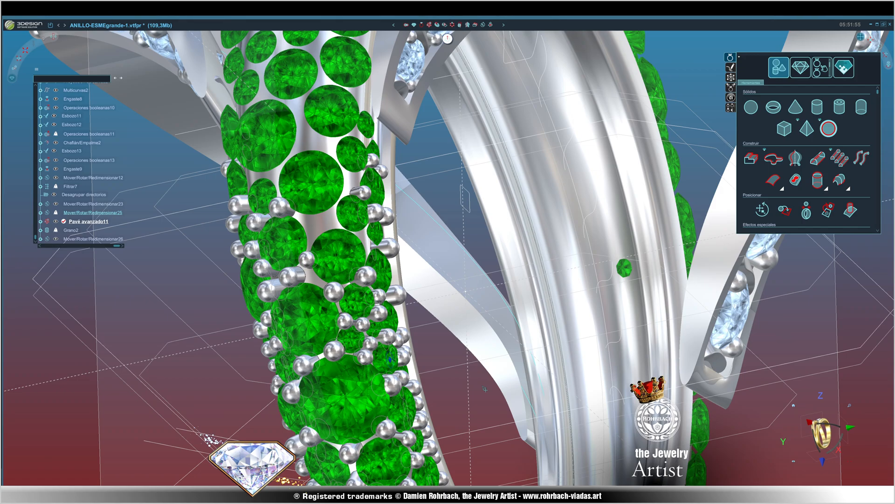
{"action": "middle_click_drag", "start_coordinate": [485, 388], "coordinate": [364, 293]}
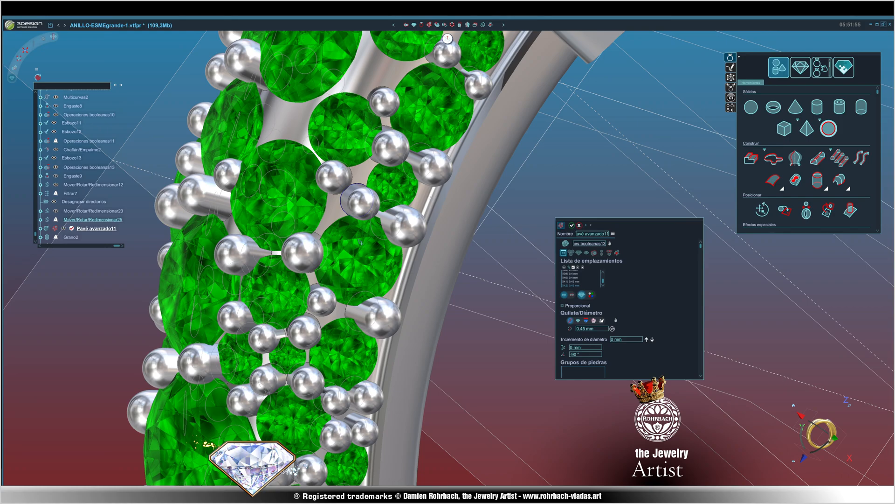
{"action": "scroll", "coordinate": [392, 296], "scroll_direction": "down", "scroll_amount": 3}
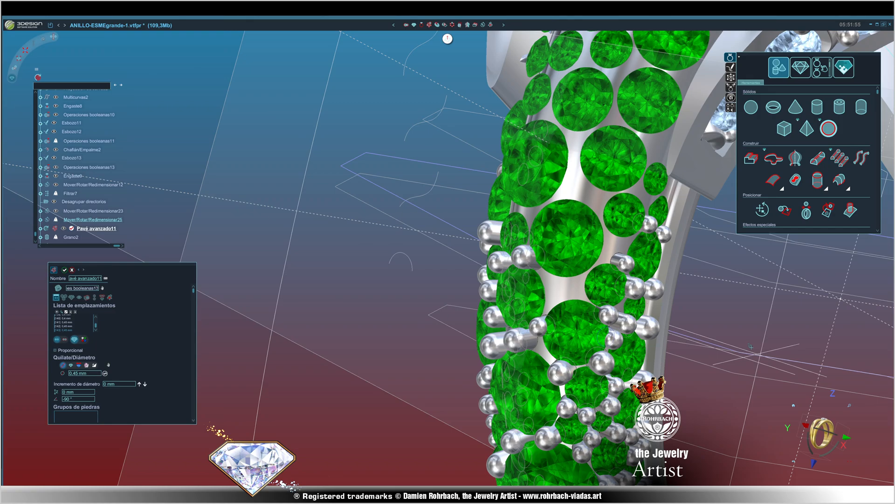
{"action": "scroll", "coordinate": [531, 261], "scroll_direction": "up", "scroll_amount": 5}
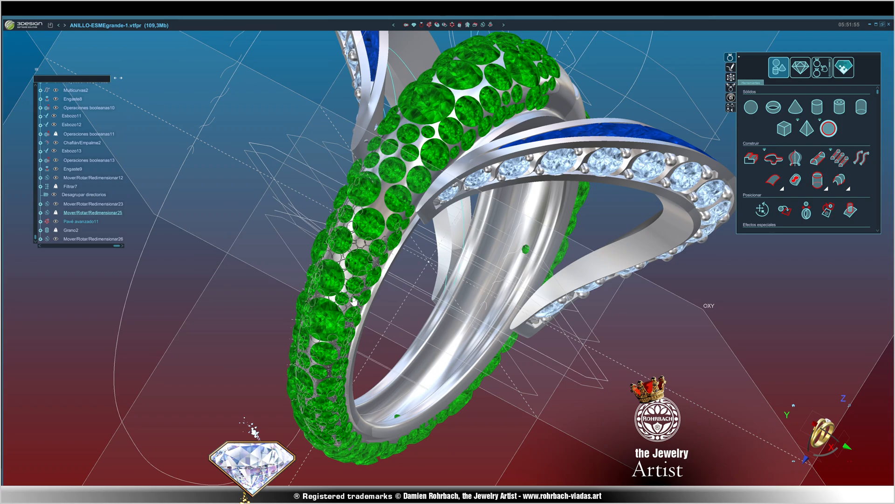
Review the complete ring from several angles, checking how the pavé shank meets the arms and the gold head.
{"action": "right_click_drag", "start_coordinate": [354, 302], "coordinate": [511, 290]}
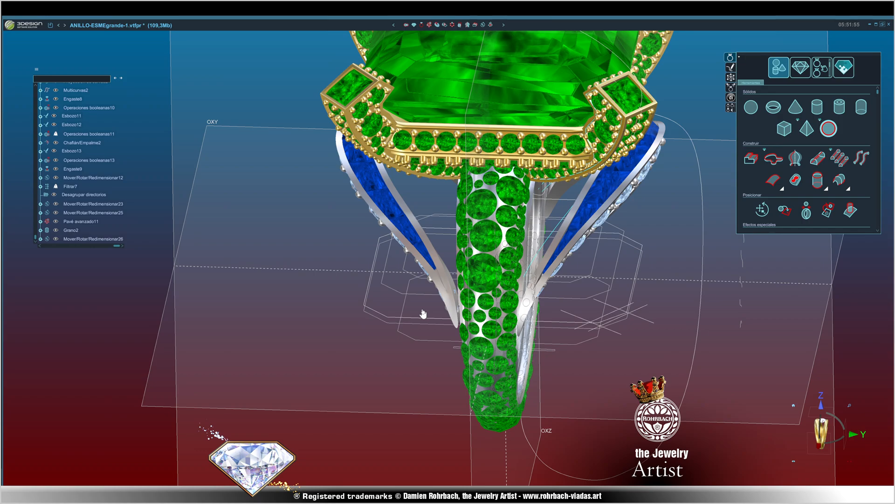
{"action": "middle_click_drag", "start_coordinate": [423, 313], "coordinate": [444, 354]}
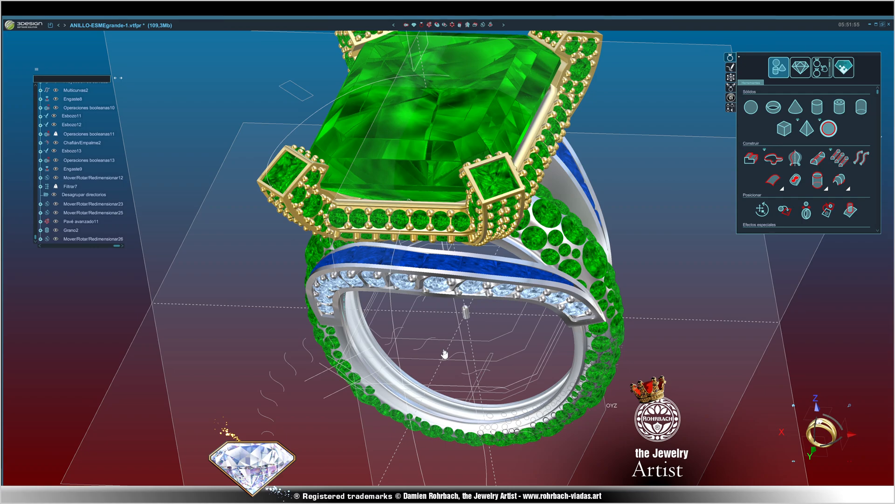
{"action": "middle_click_drag", "start_coordinate": [445, 355], "coordinate": [635, 319]}
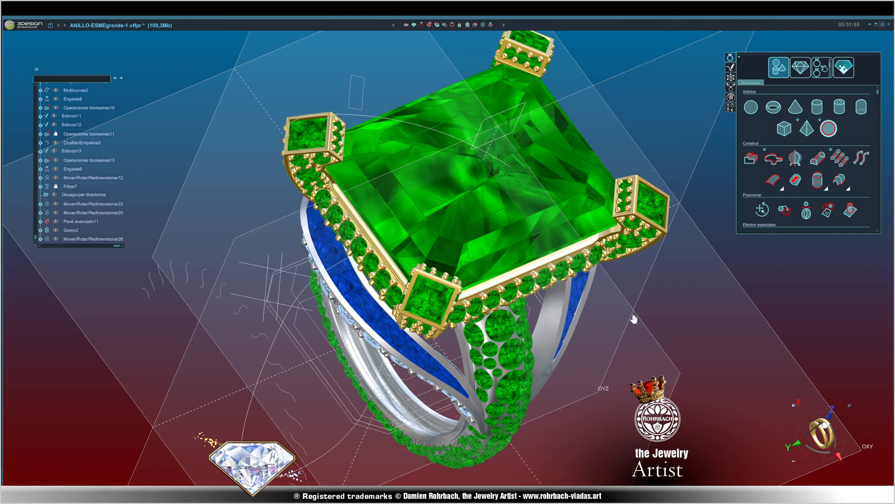
{"action": "middle_click_drag", "start_coordinate": [633, 319], "coordinate": [520, 341]}
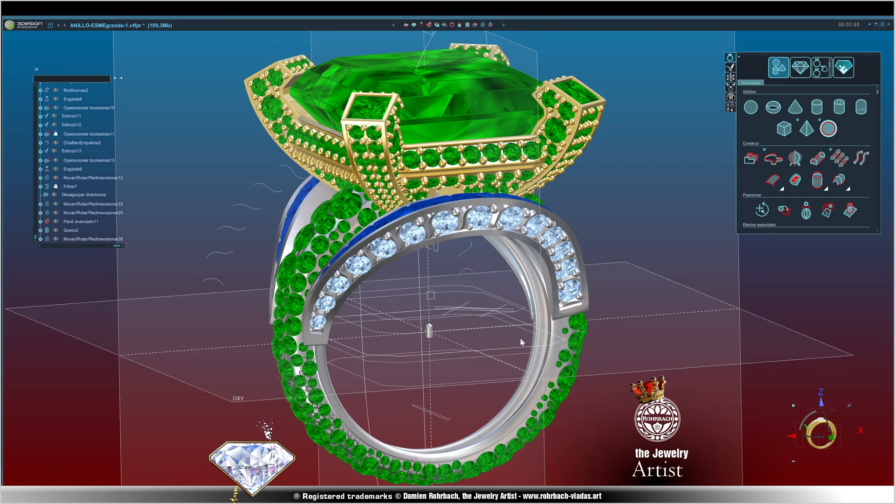
{"action": "middle_click_drag", "start_coordinate": [520, 339], "coordinate": [667, 375]}
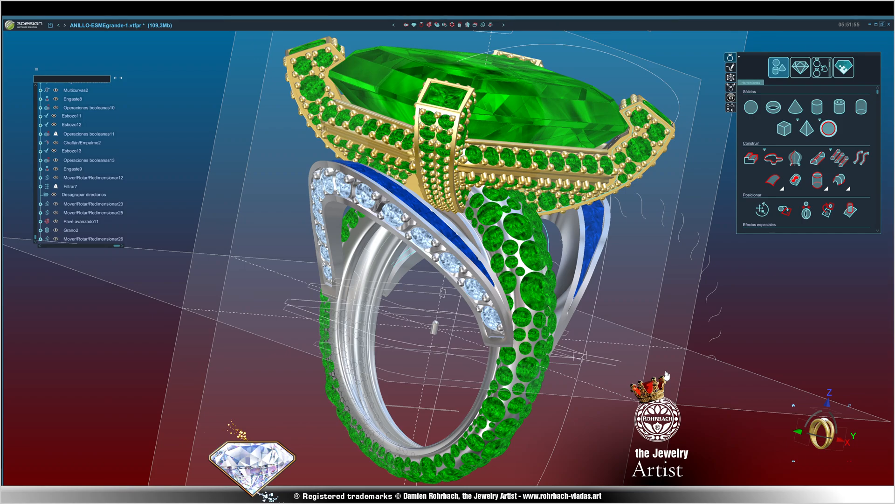
{"action": "middle_click_drag", "start_coordinate": [666, 375], "coordinate": [599, 364]}
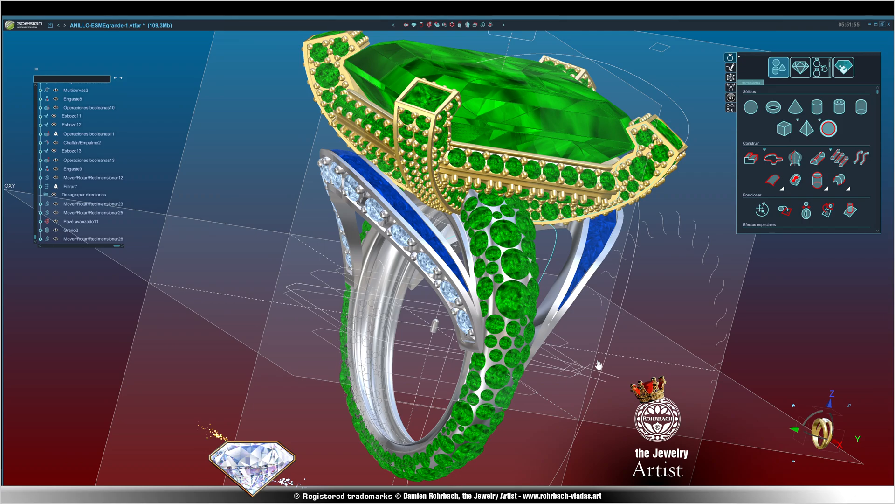
{"action": "right_click_drag", "start_coordinate": [598, 364], "coordinate": [677, 229]}
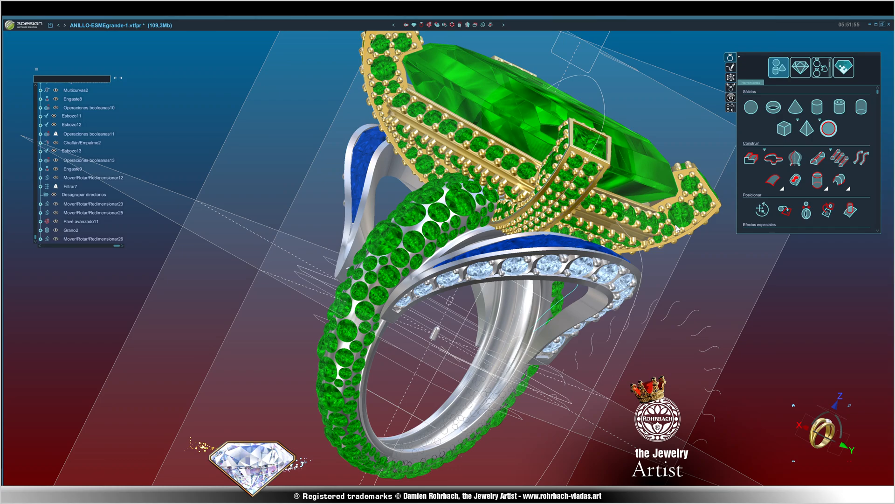
{"action": "middle_click_drag", "start_coordinate": [677, 228], "coordinate": [535, 163]}
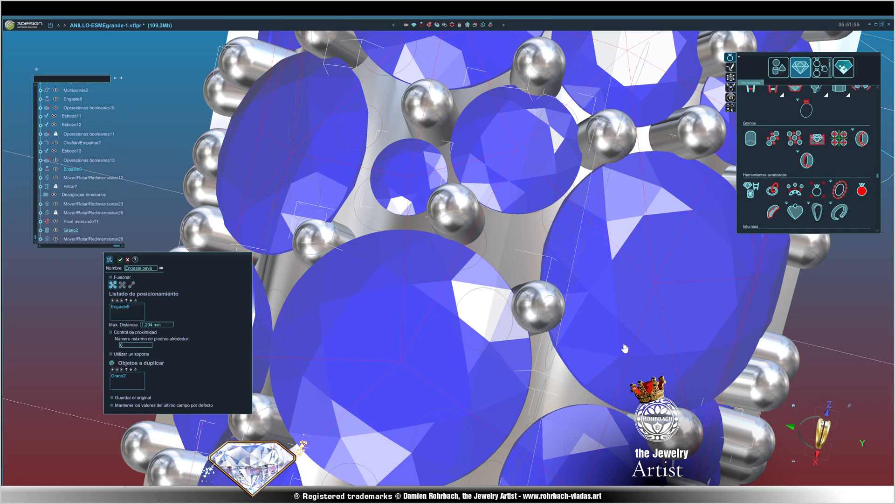
Inspect the Engaste pavé preview that distributes Grano2 beads around the Engaste9 stones along the shank.
{"action": "scroll", "coordinate": [625, 348], "scroll_direction": "down", "scroll_amount": 5}
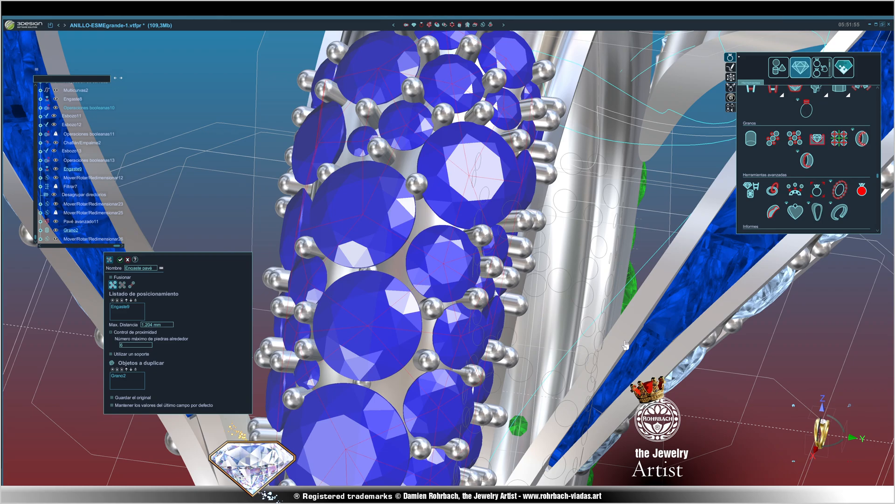
{"action": "middle_click_drag", "start_coordinate": [625, 345], "coordinate": [618, 349]}
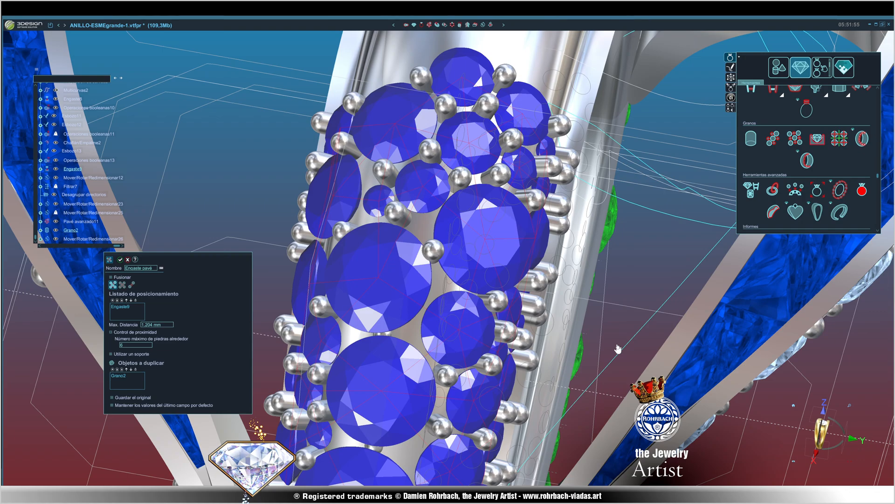
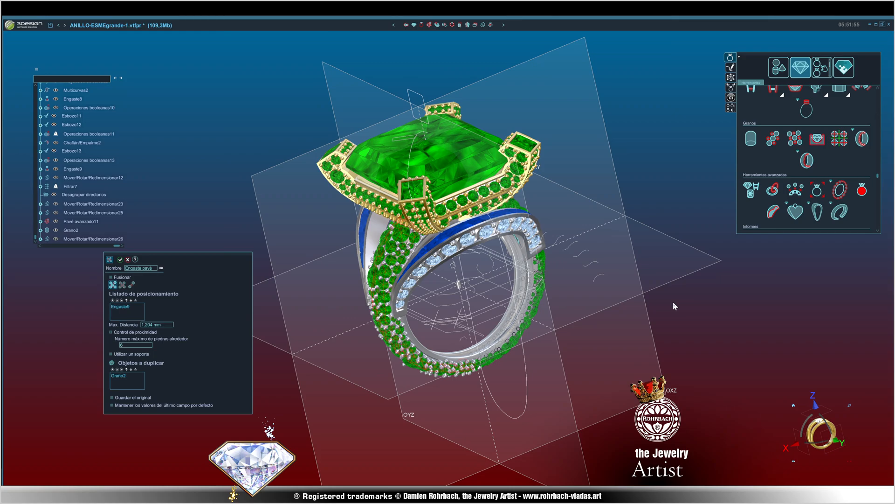
{"action": "left_click", "coordinate": [387, 144]}
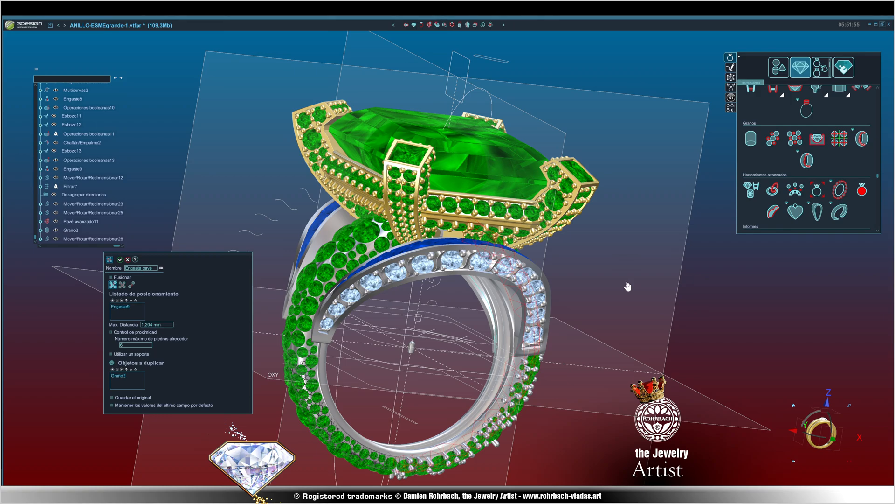
{"action": "right_click_drag", "start_coordinate": [627, 287], "coordinate": [659, 350]}
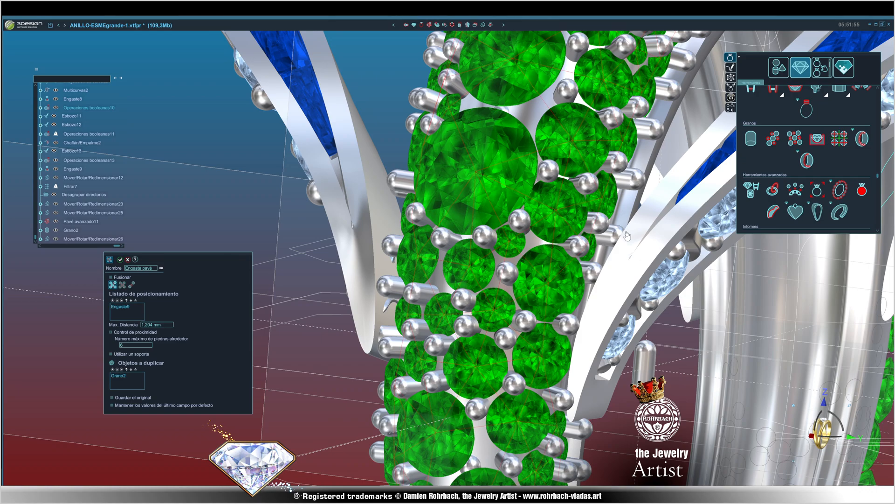
{"action": "middle_click_drag", "start_coordinate": [628, 236], "coordinate": [596, 116]}
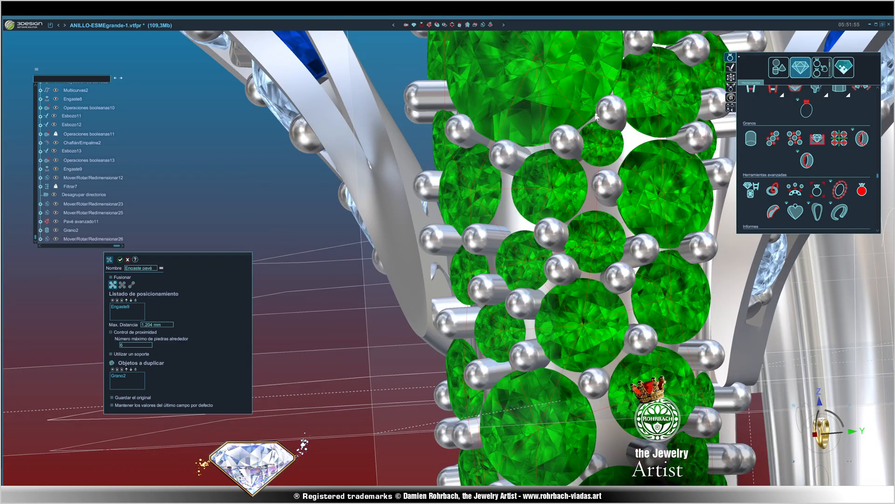
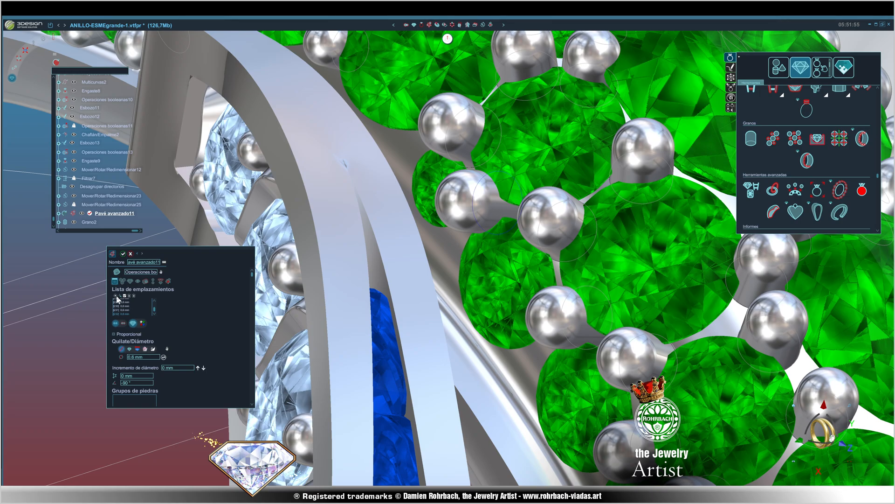
Start adding a stone to the placement list of Pavé avanzado11, beside the shank's arm.
{"action": "left_click", "coordinate": [116, 295]}
{"action": "middle_click_drag", "start_coordinate": [499, 205], "coordinate": [668, 195]}
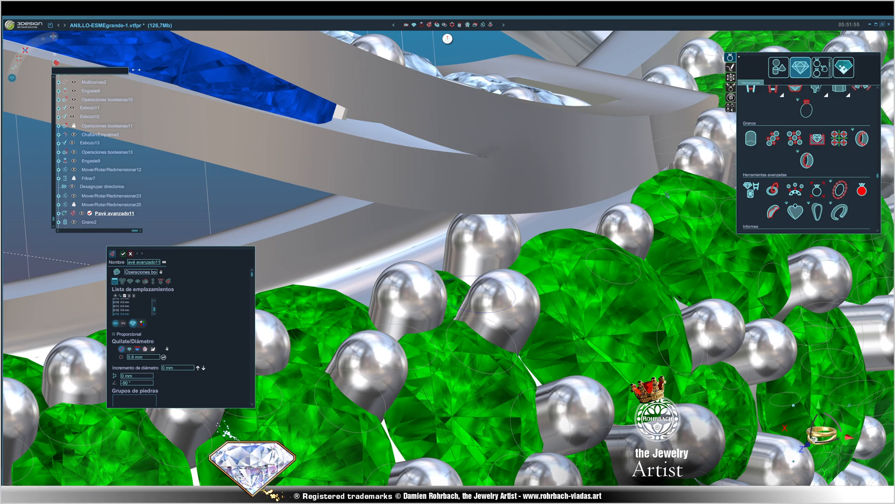